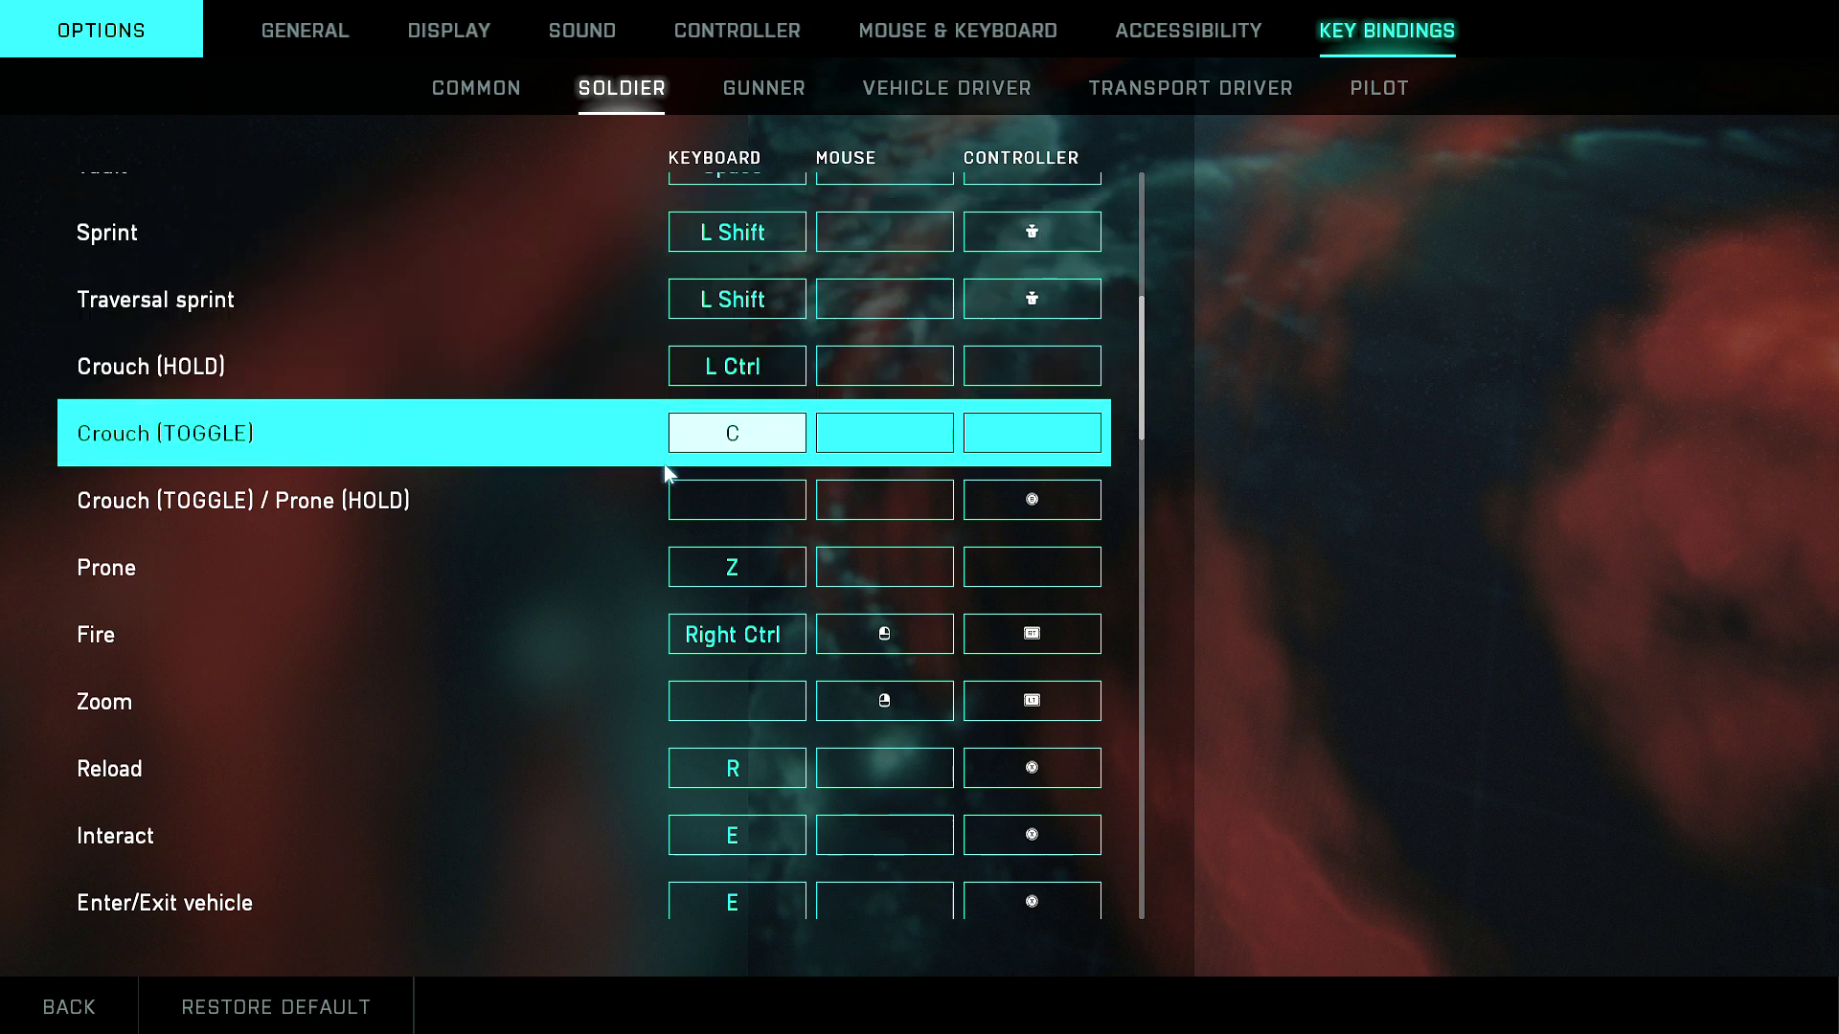
{"action": "scroll", "coordinate": [650, 493], "scroll_direction": "down", "scroll_amount": 2}
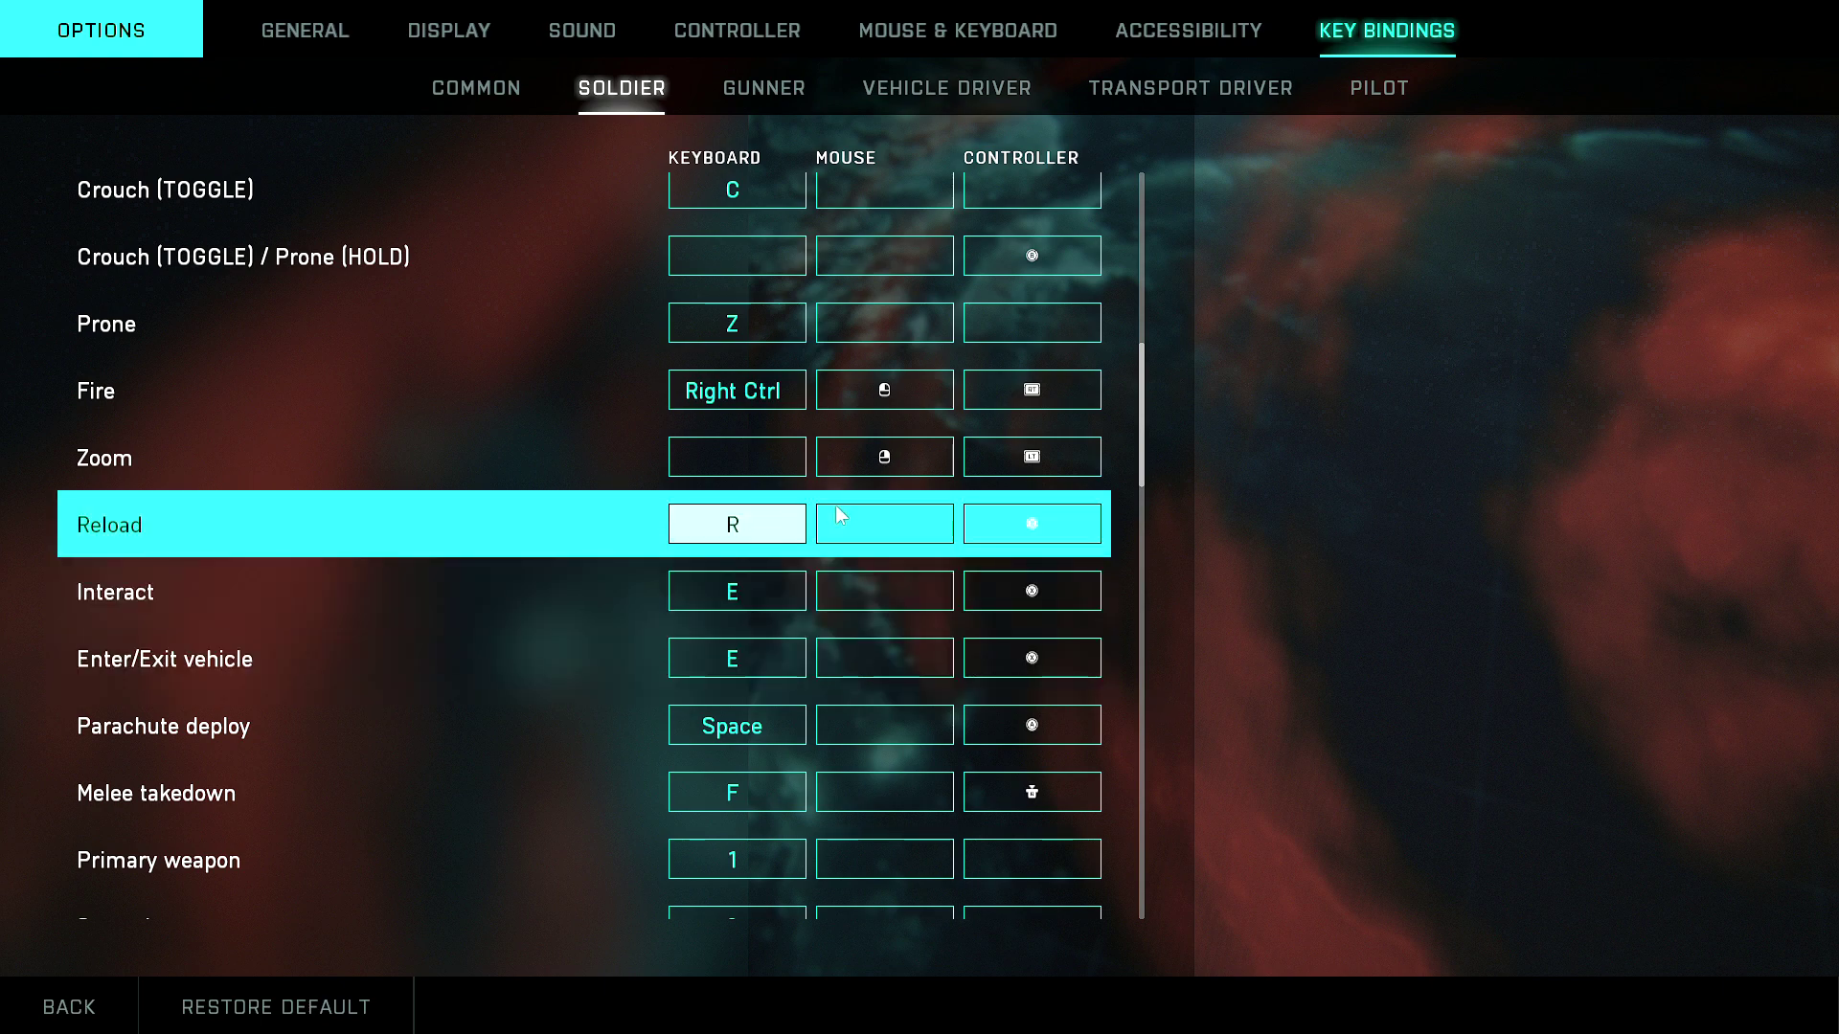
{"action": "scroll", "coordinate": [837, 517], "scroll_direction": "up", "scroll_amount": 1}
{"action": "scroll", "coordinate": [856, 517], "scroll_direction": "up", "scroll_amount": 2}
{"action": "scroll", "coordinate": [856, 517], "scroll_direction": "up", "scroll_amount": 2}
{"action": "scroll", "coordinate": [861, 520], "scroll_direction": "up", "scroll_amount": 2}
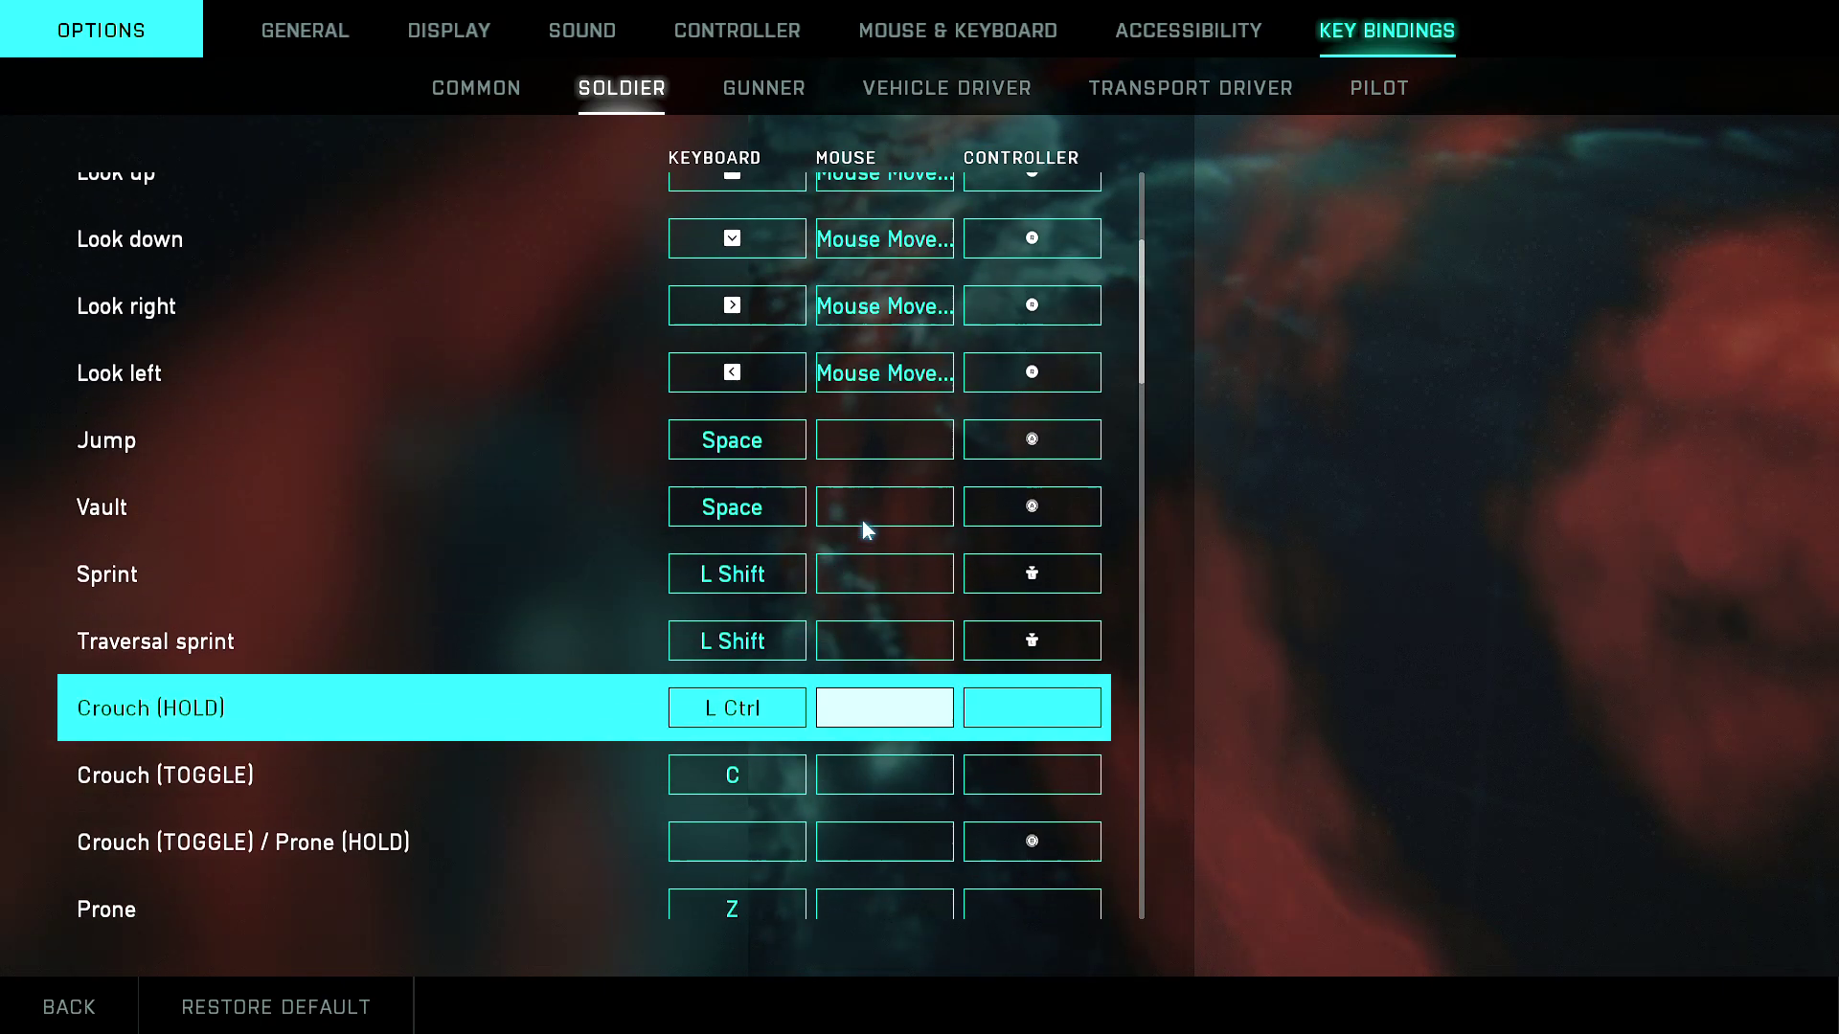
{"action": "scroll", "coordinate": [862, 520], "scroll_direction": "up", "scroll_amount": 2}
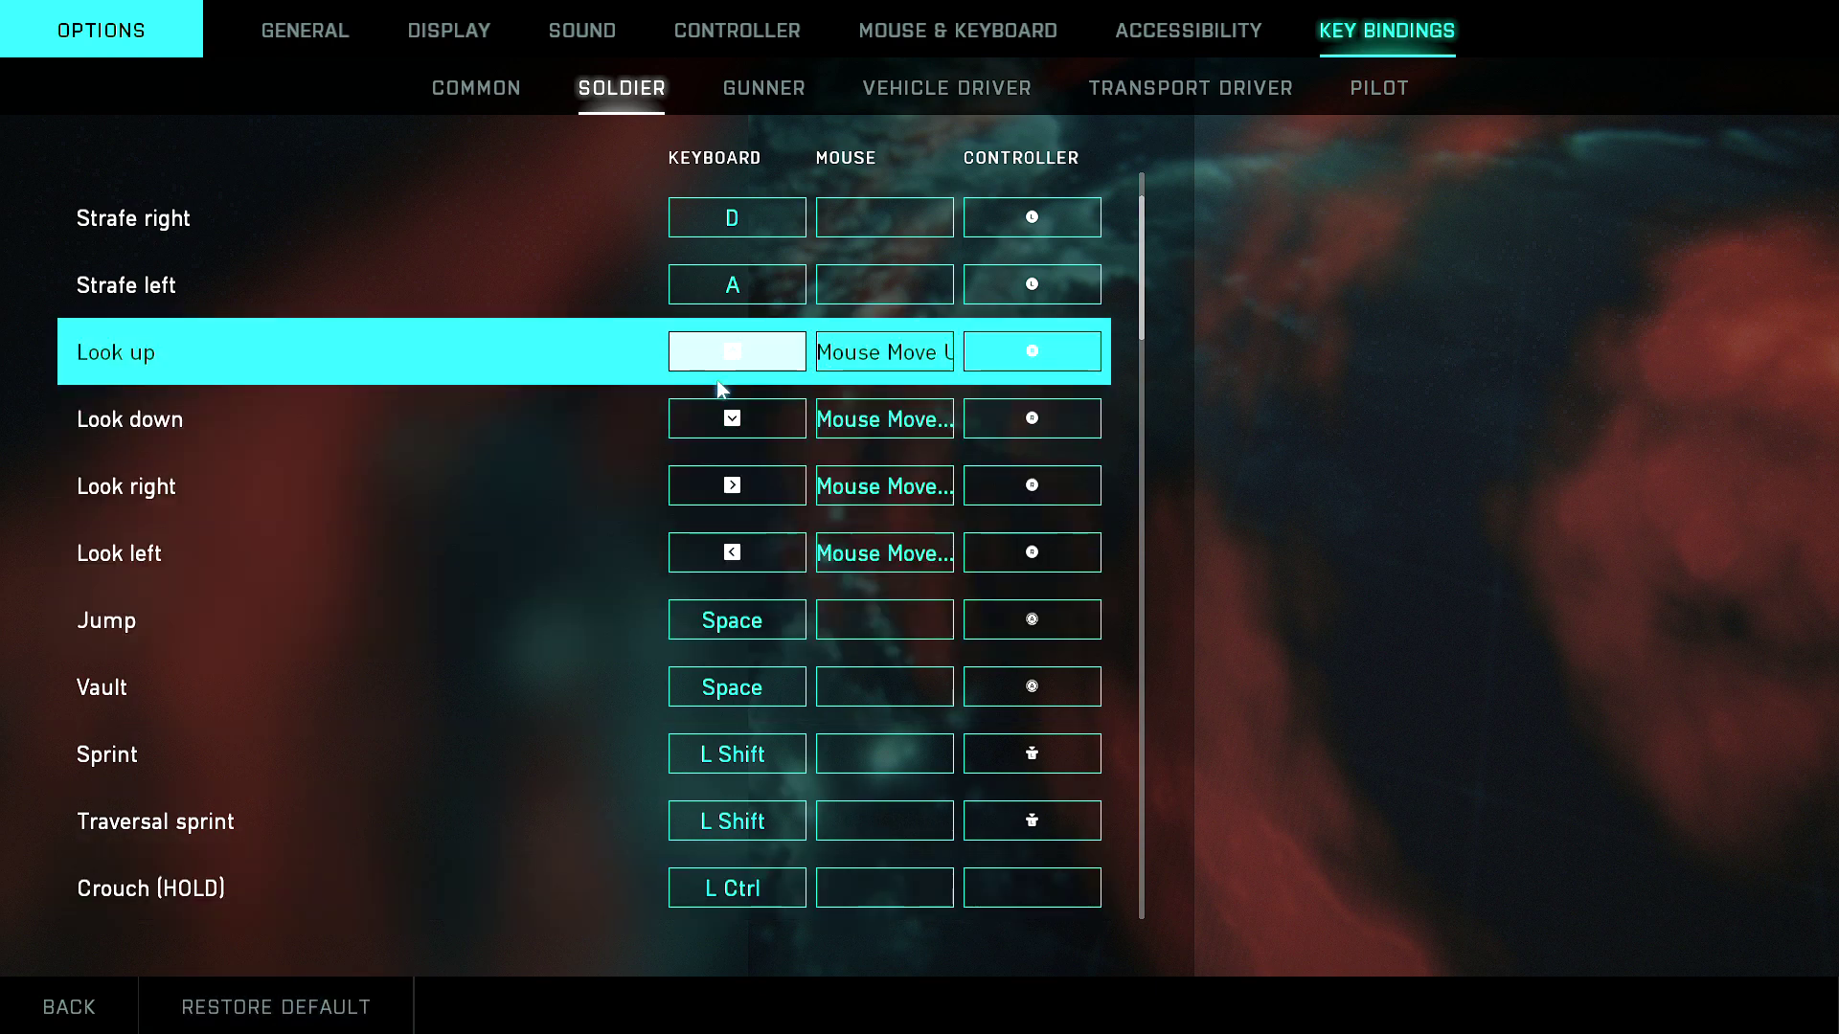
{"action": "scroll", "coordinate": [812, 347], "scroll_direction": "up", "scroll_amount": 1}
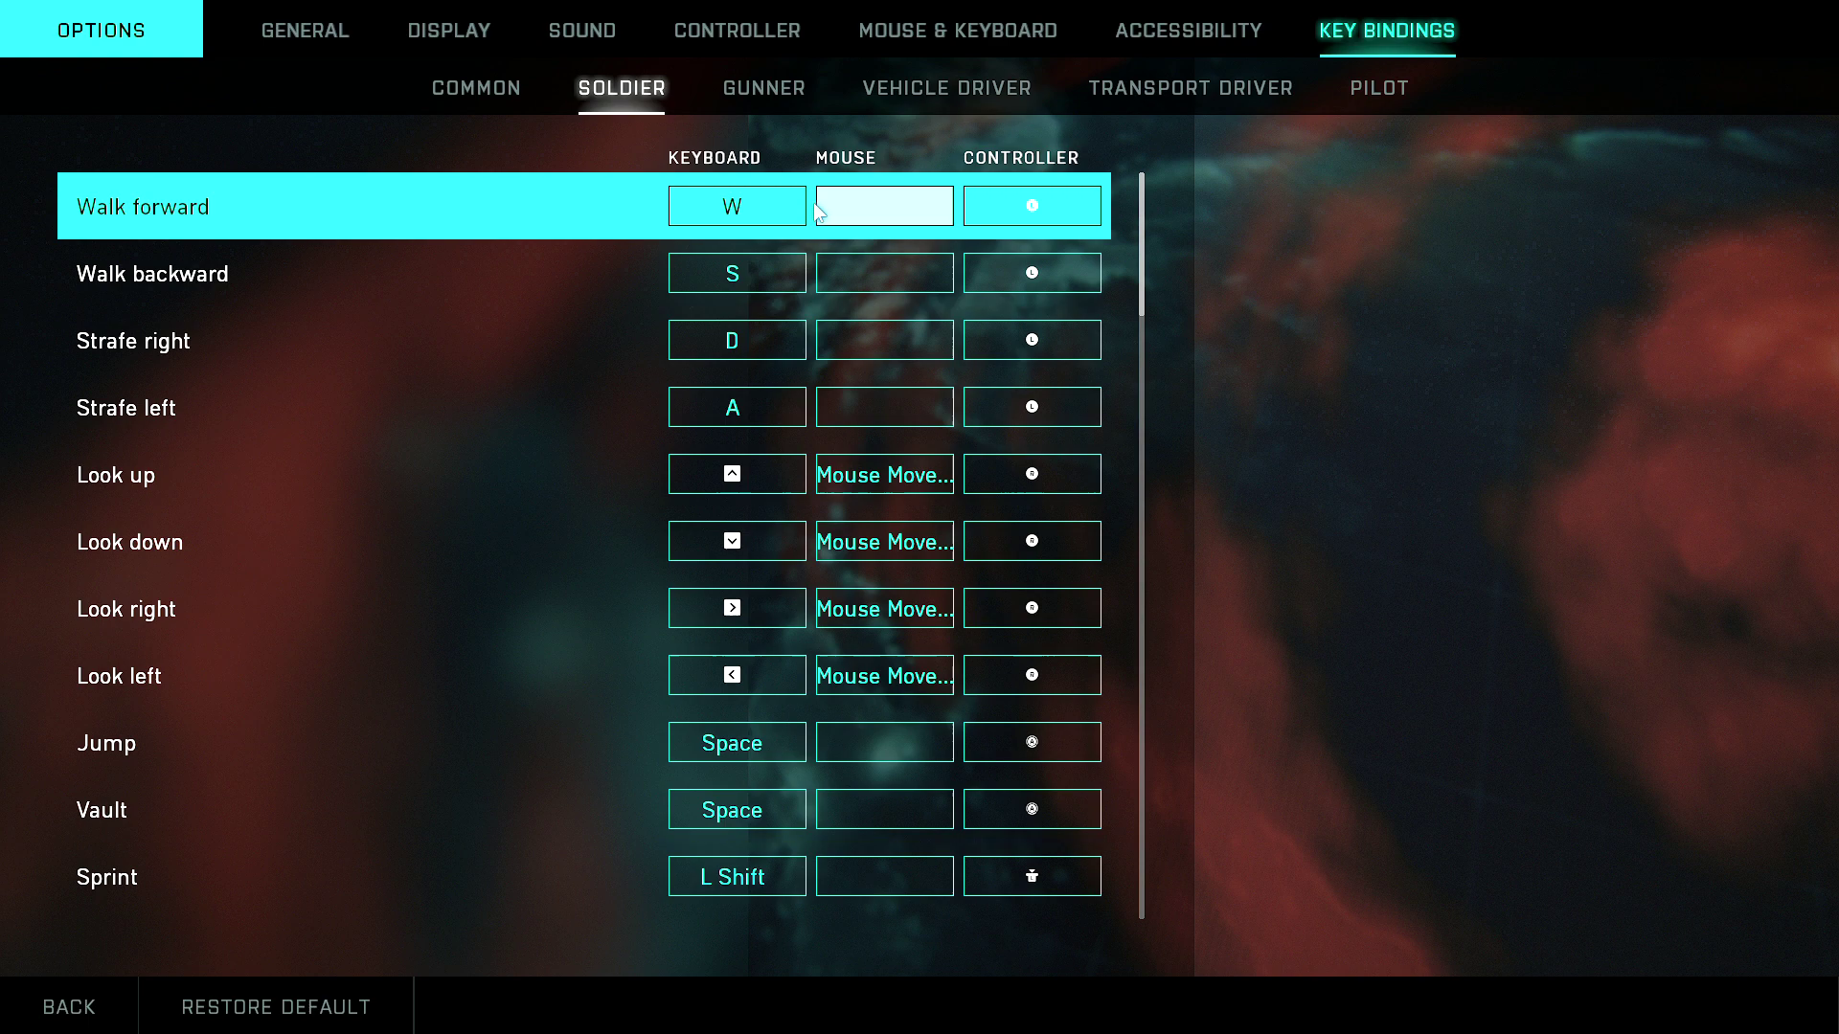
{"action": "left_click", "coordinate": [871, 88]}
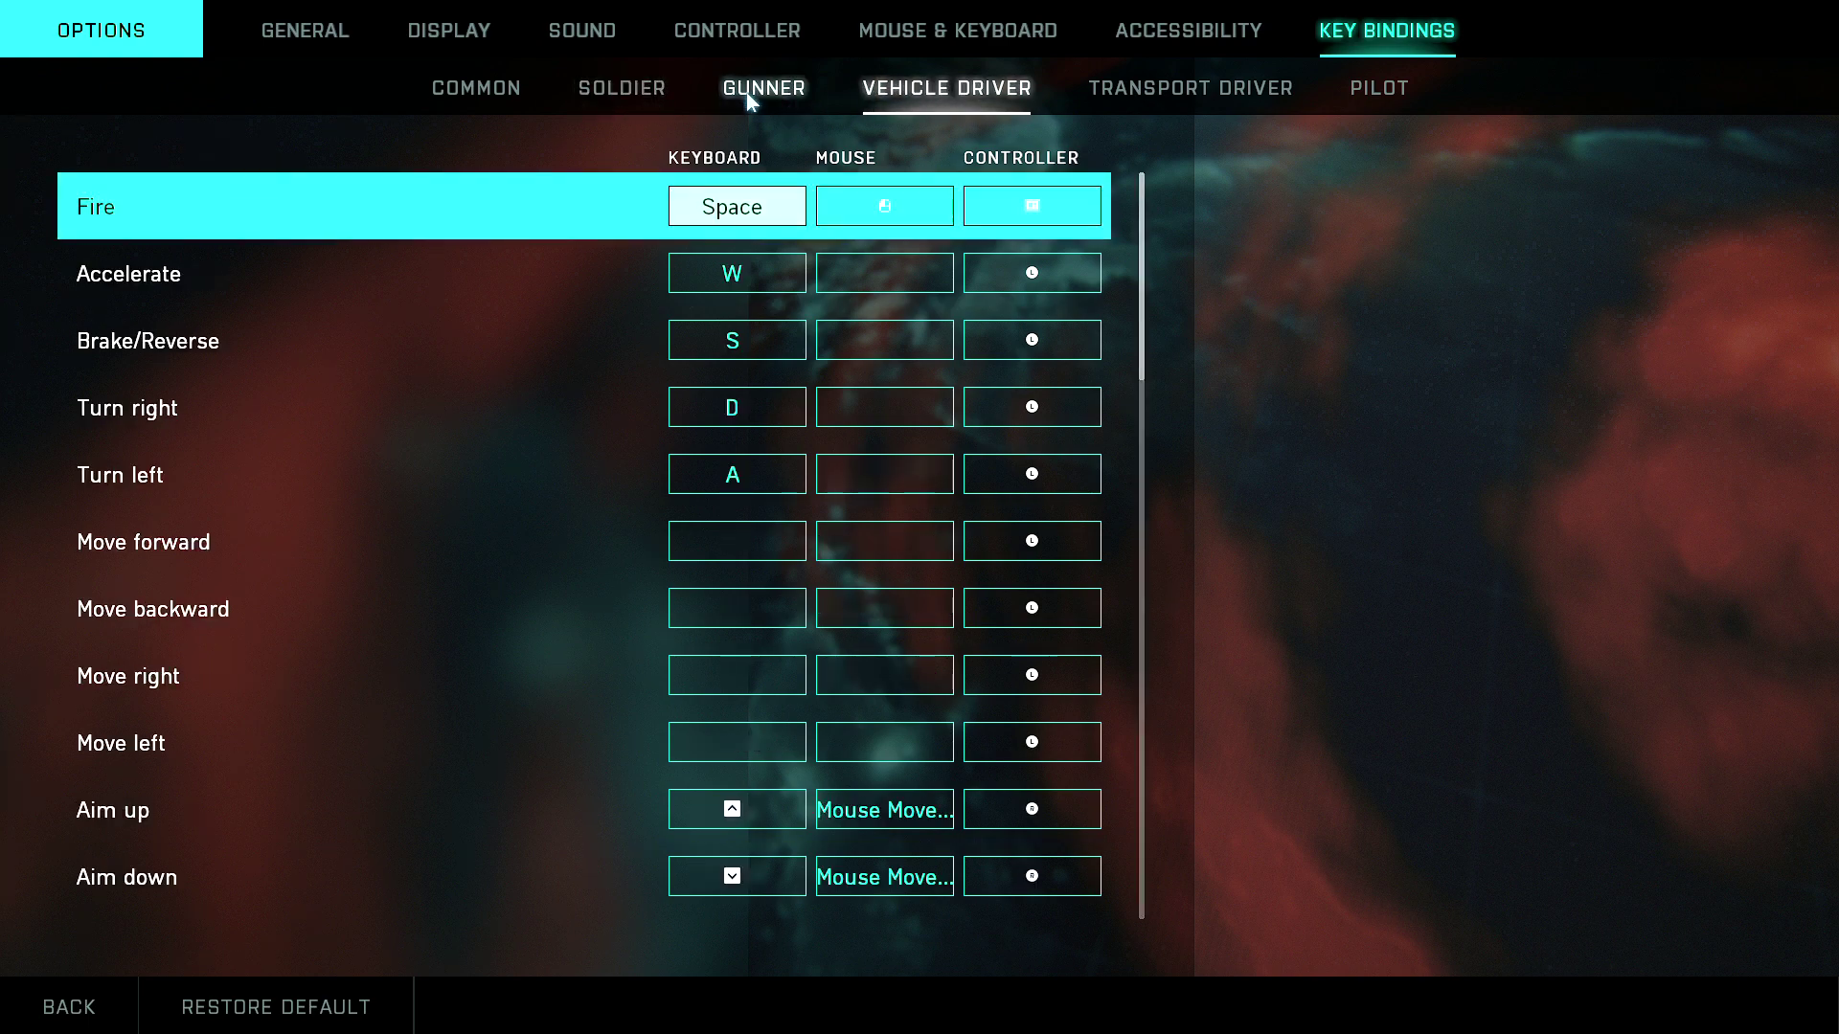
{"action": "left_click", "coordinate": [749, 97]}
{"action": "left_click", "coordinate": [633, 96]}
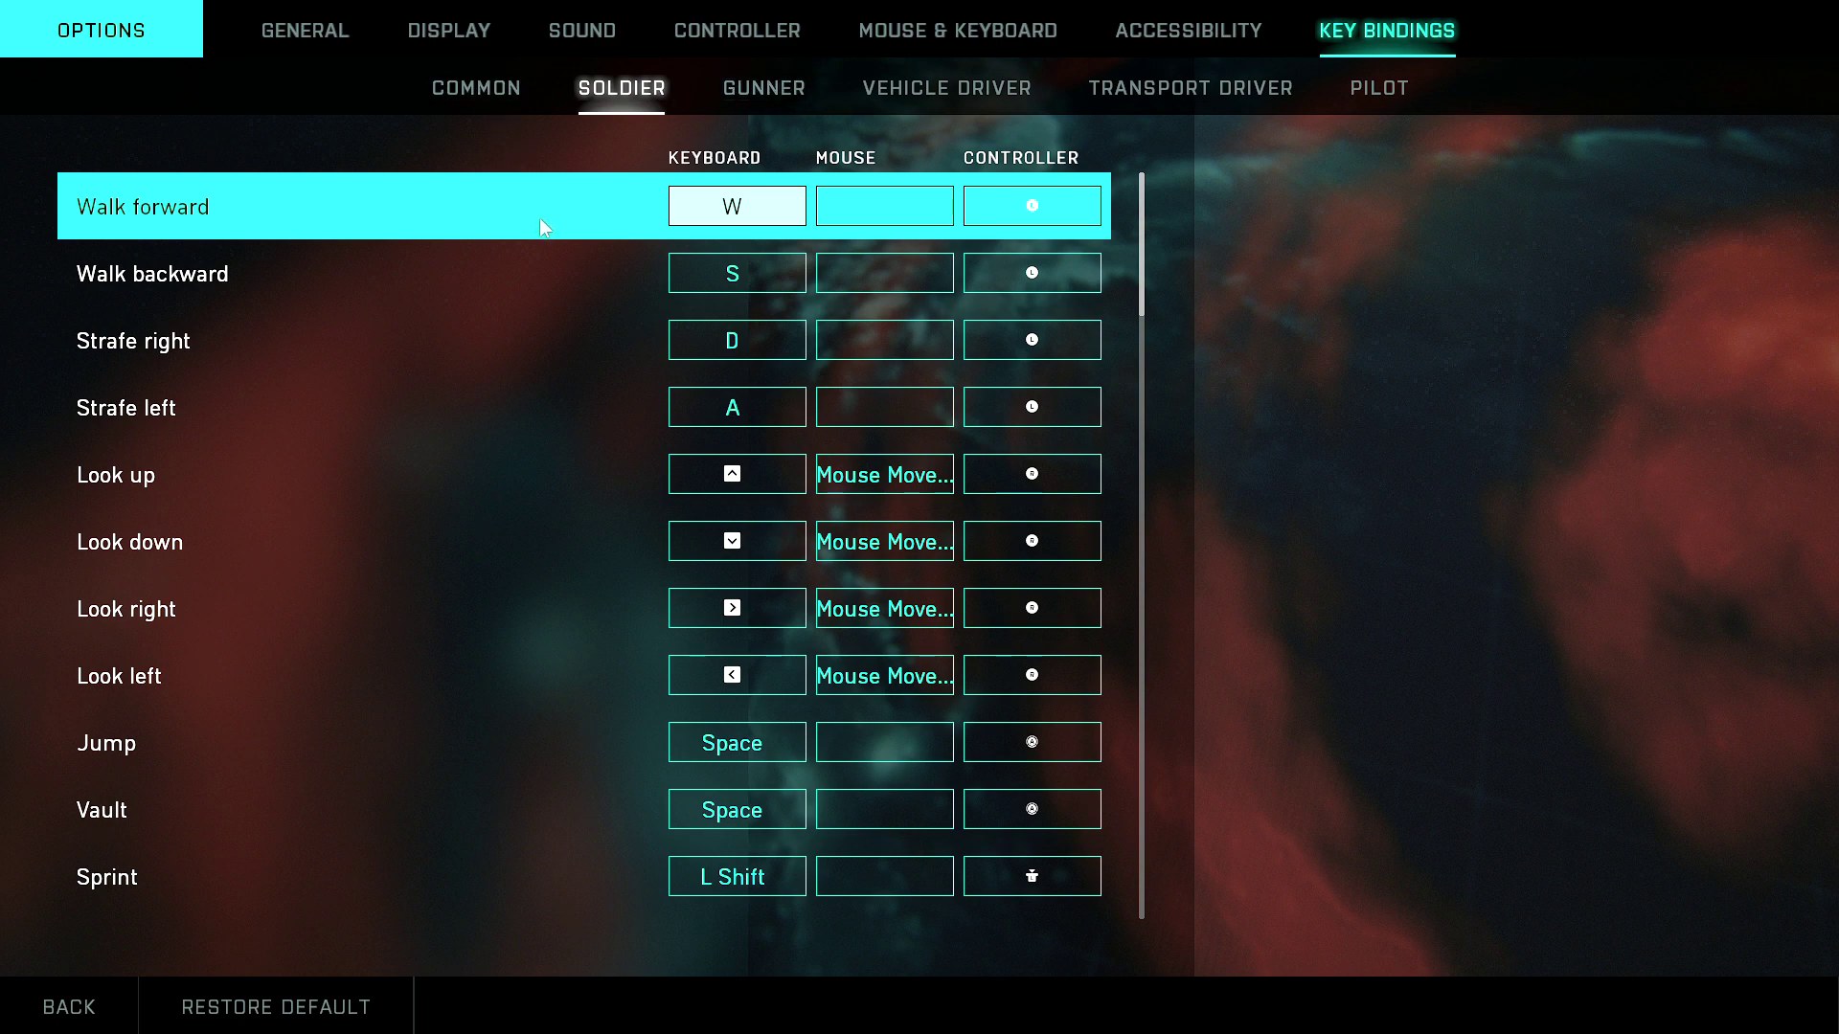
{"action": "scroll", "coordinate": [656, 352], "scroll_direction": "down", "scroll_amount": 2}
{"action": "scroll", "coordinate": [657, 353], "scroll_direction": "down", "scroll_amount": 2}
{"action": "scroll", "coordinate": [656, 374], "scroll_direction": "down", "scroll_amount": 2}
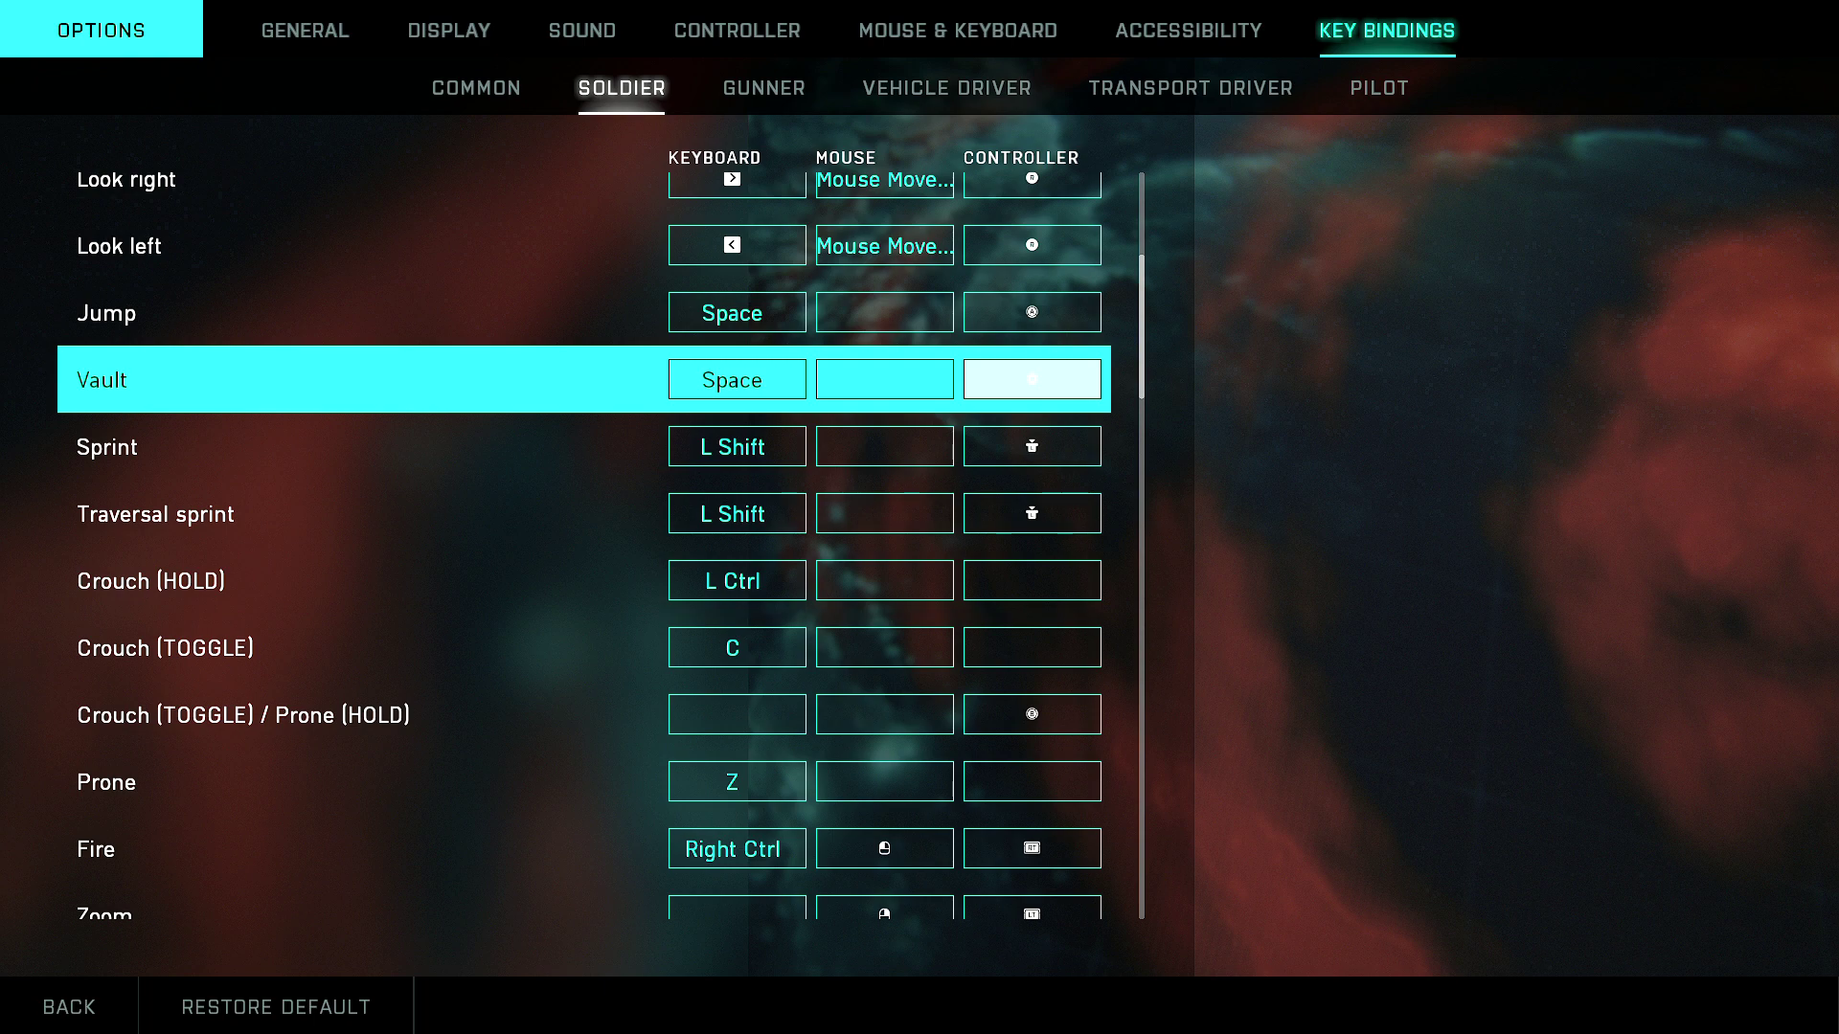
{"action": "scroll", "coordinate": [1106, 493], "scroll_direction": "up", "scroll_amount": 5}
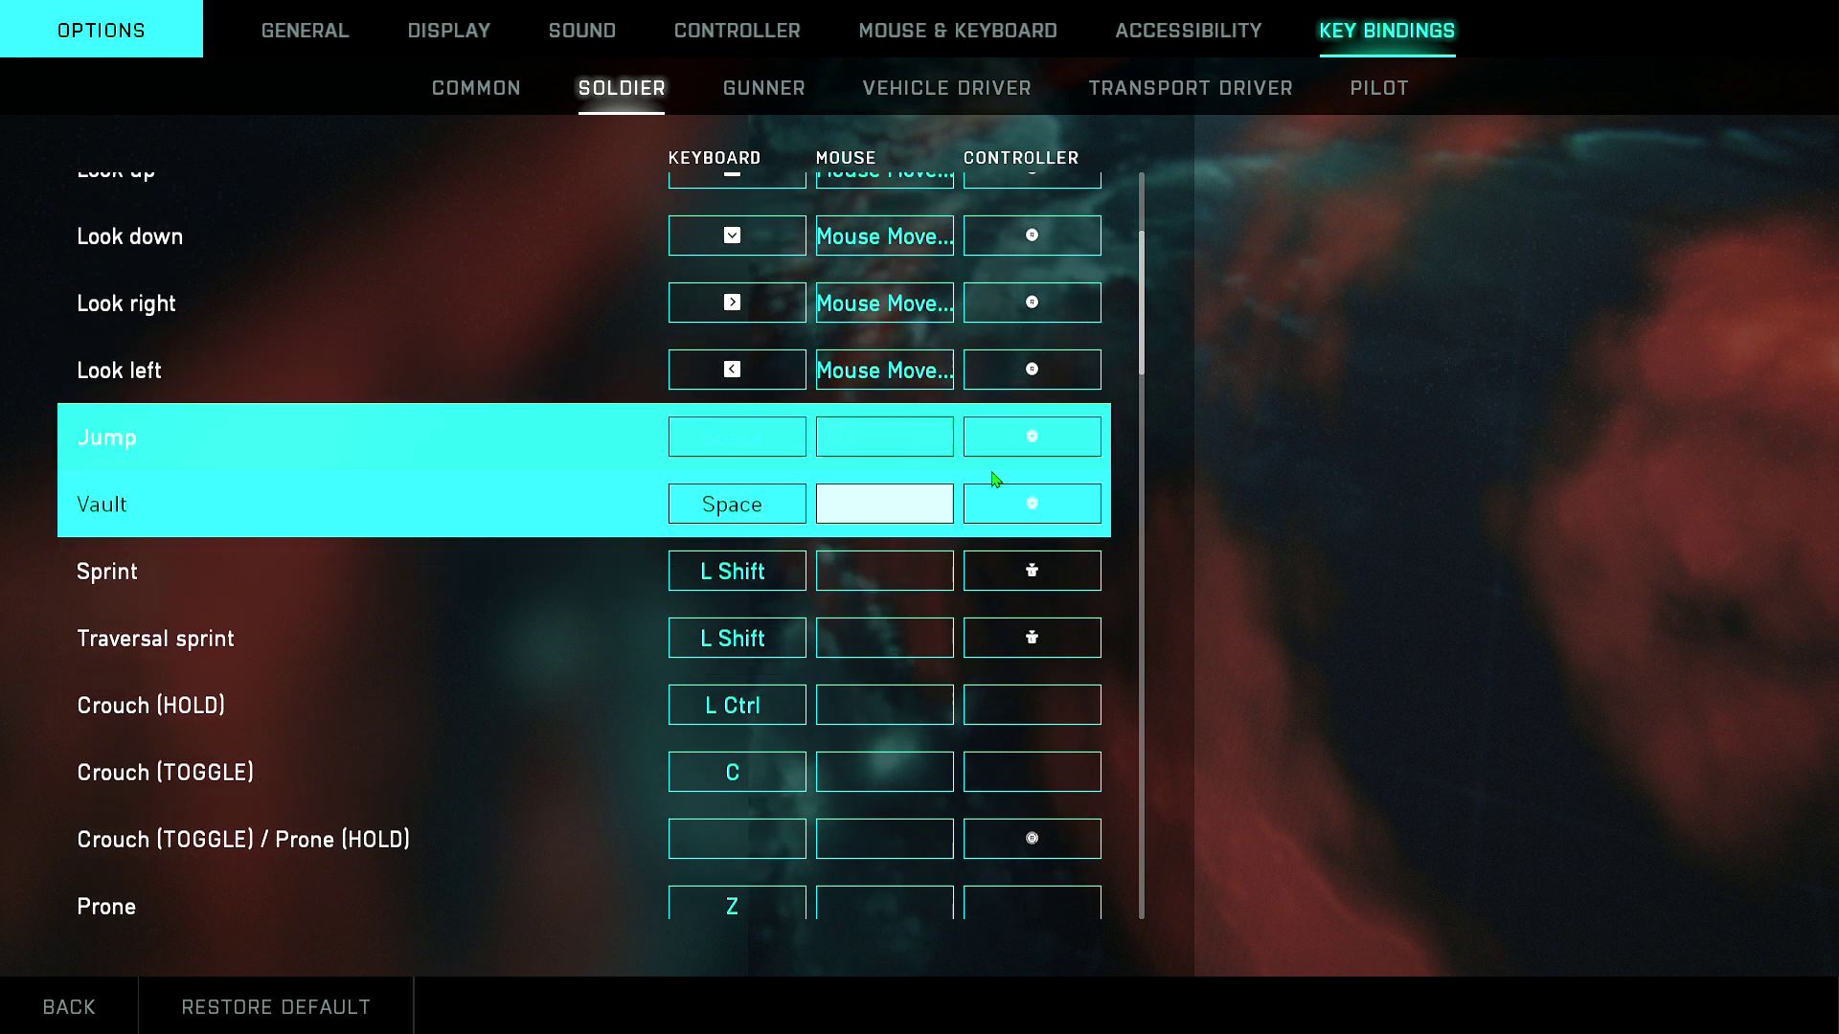
{"action": "scroll", "coordinate": [1107, 493], "scroll_direction": "up", "scroll_amount": 3}
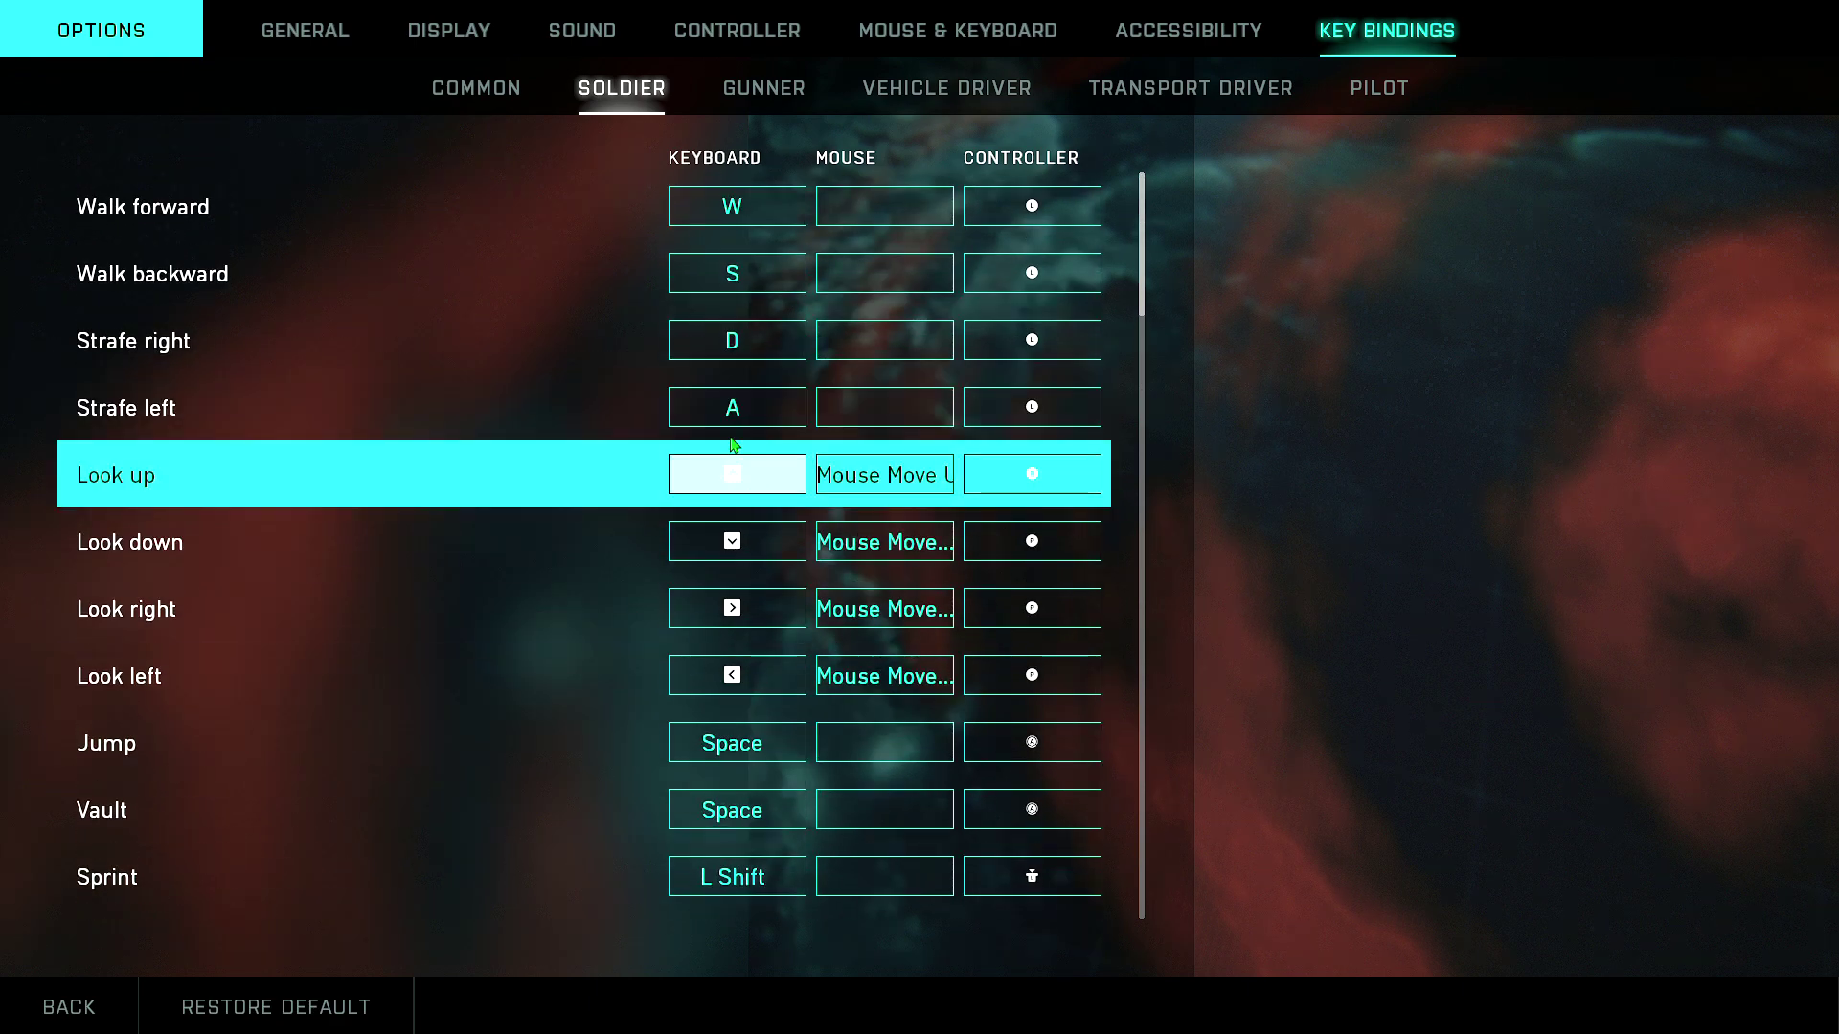
{"action": "scroll", "coordinate": [876, 359], "scroll_direction": "down", "scroll_amount": 5}
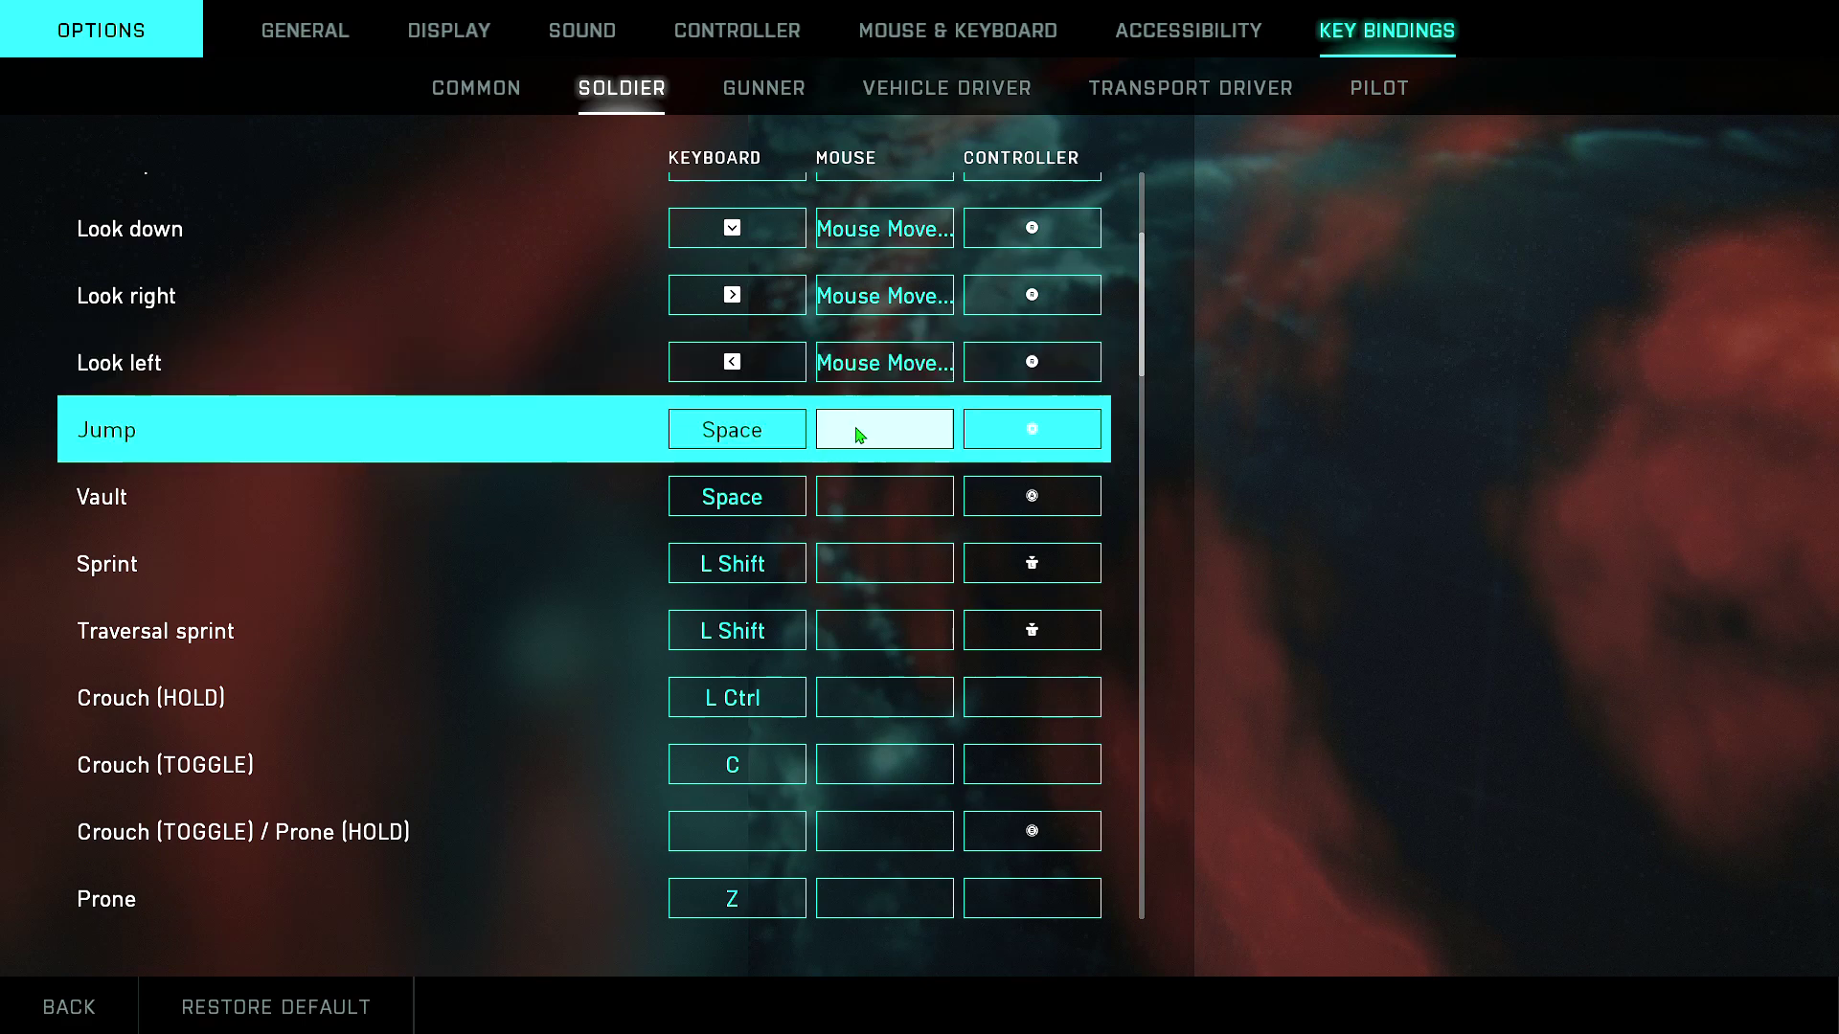
{"action": "scroll", "coordinate": [856, 437], "scroll_direction": "down", "scroll_amount": 3}
{"action": "scroll", "coordinate": [856, 437], "scroll_direction": "down", "scroll_amount": 2}
{"action": "scroll", "coordinate": [862, 436], "scroll_direction": "down", "scroll_amount": 1}
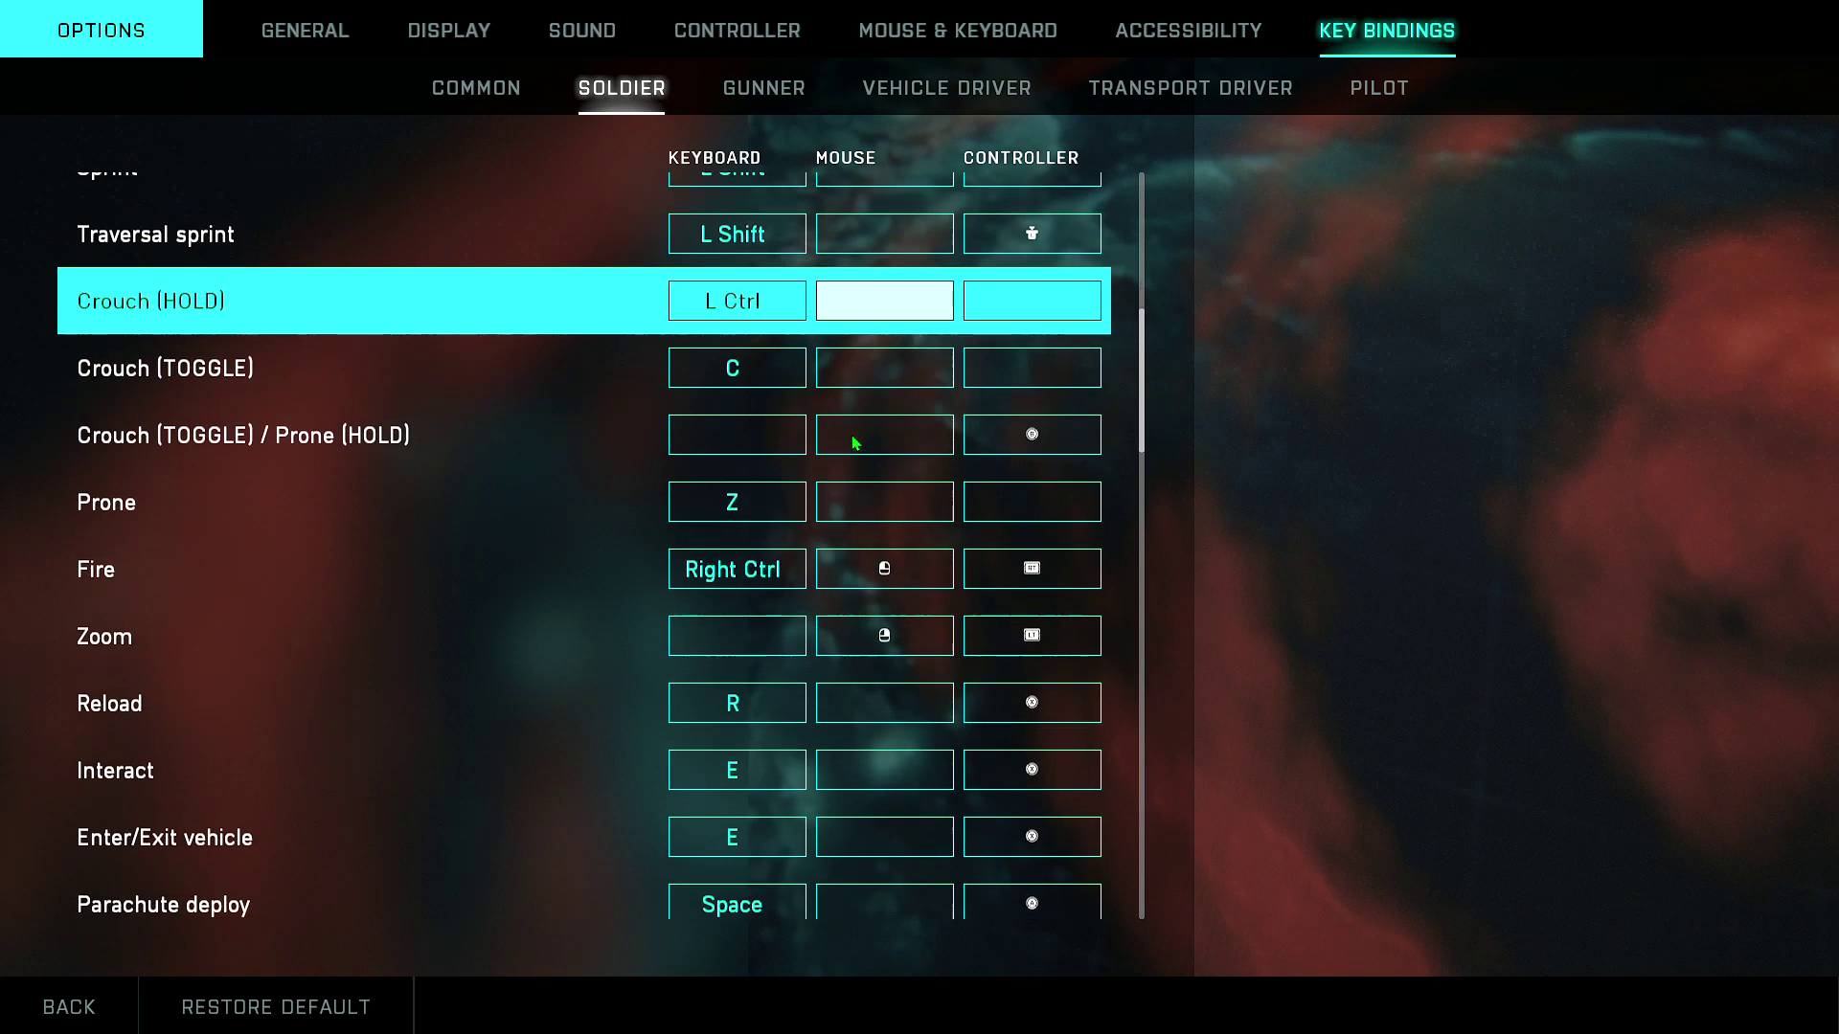
{"action": "scroll", "coordinate": [894, 440], "scroll_direction": "up", "scroll_amount": 2}
{"action": "scroll", "coordinate": [894, 440], "scroll_direction": "up", "scroll_amount": 3}
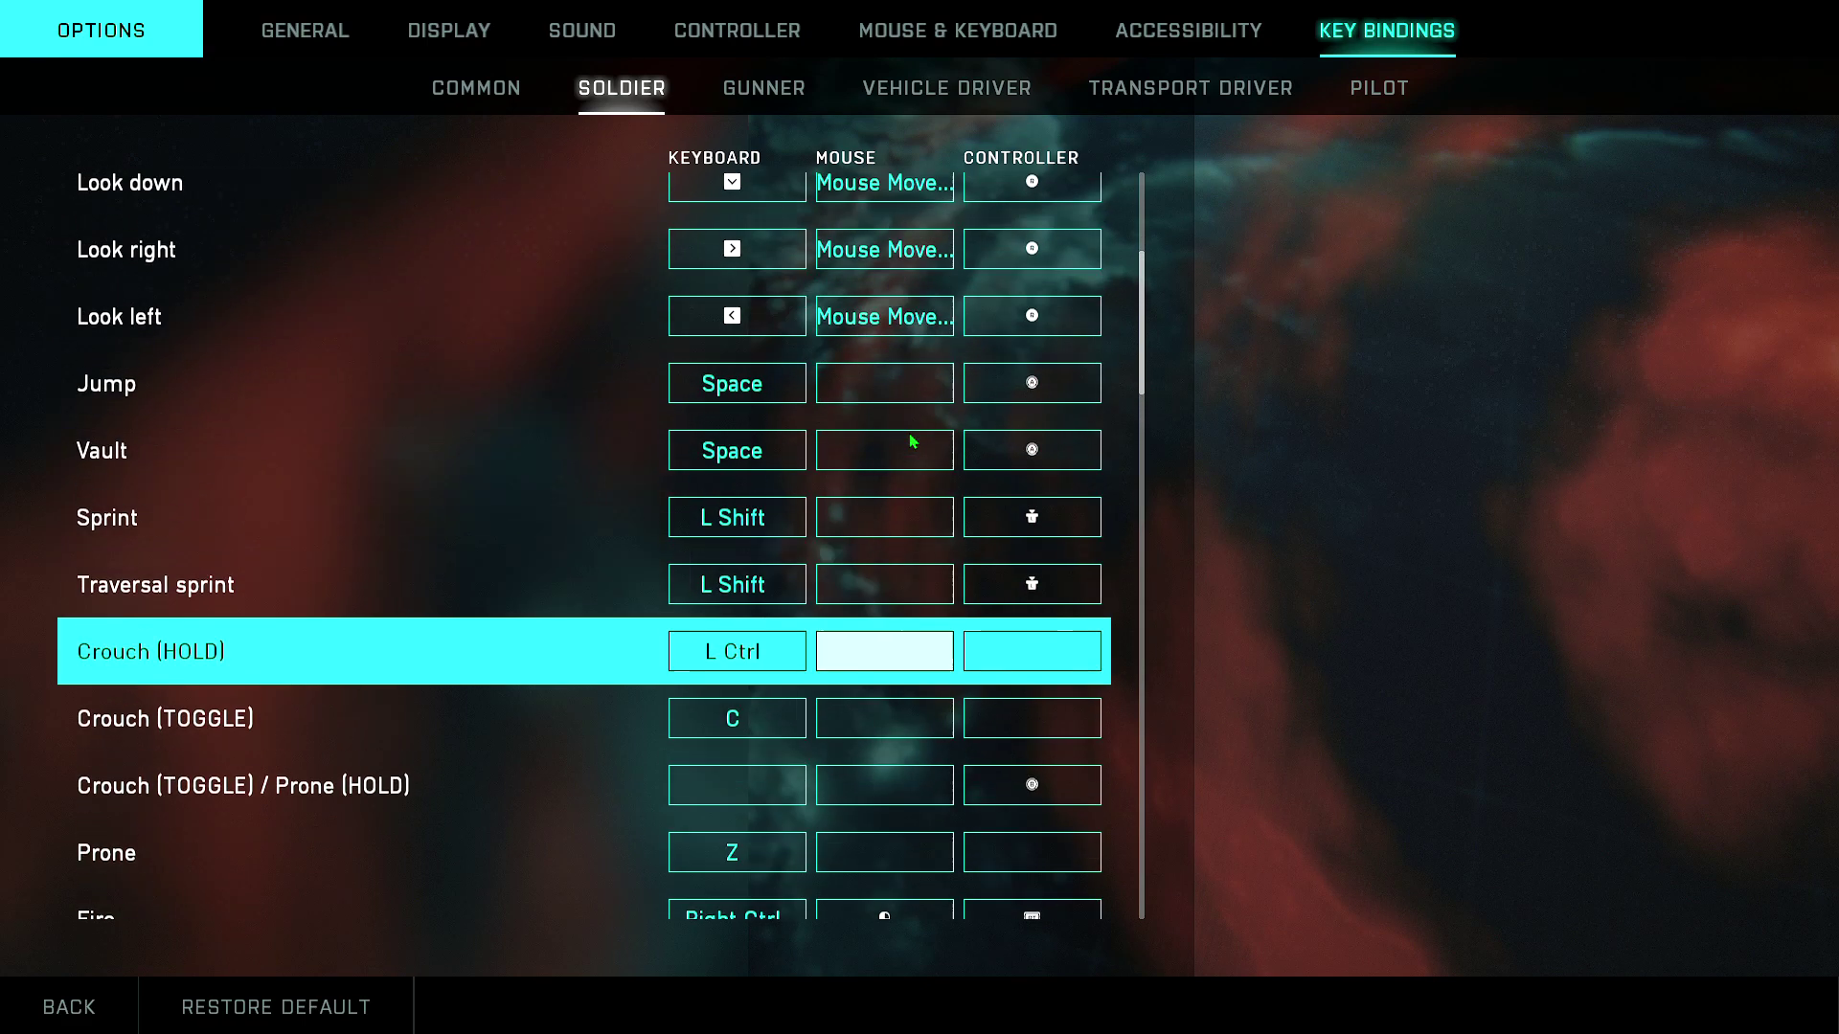
{"action": "scroll", "coordinate": [906, 440], "scroll_direction": "up", "scroll_amount": 2}
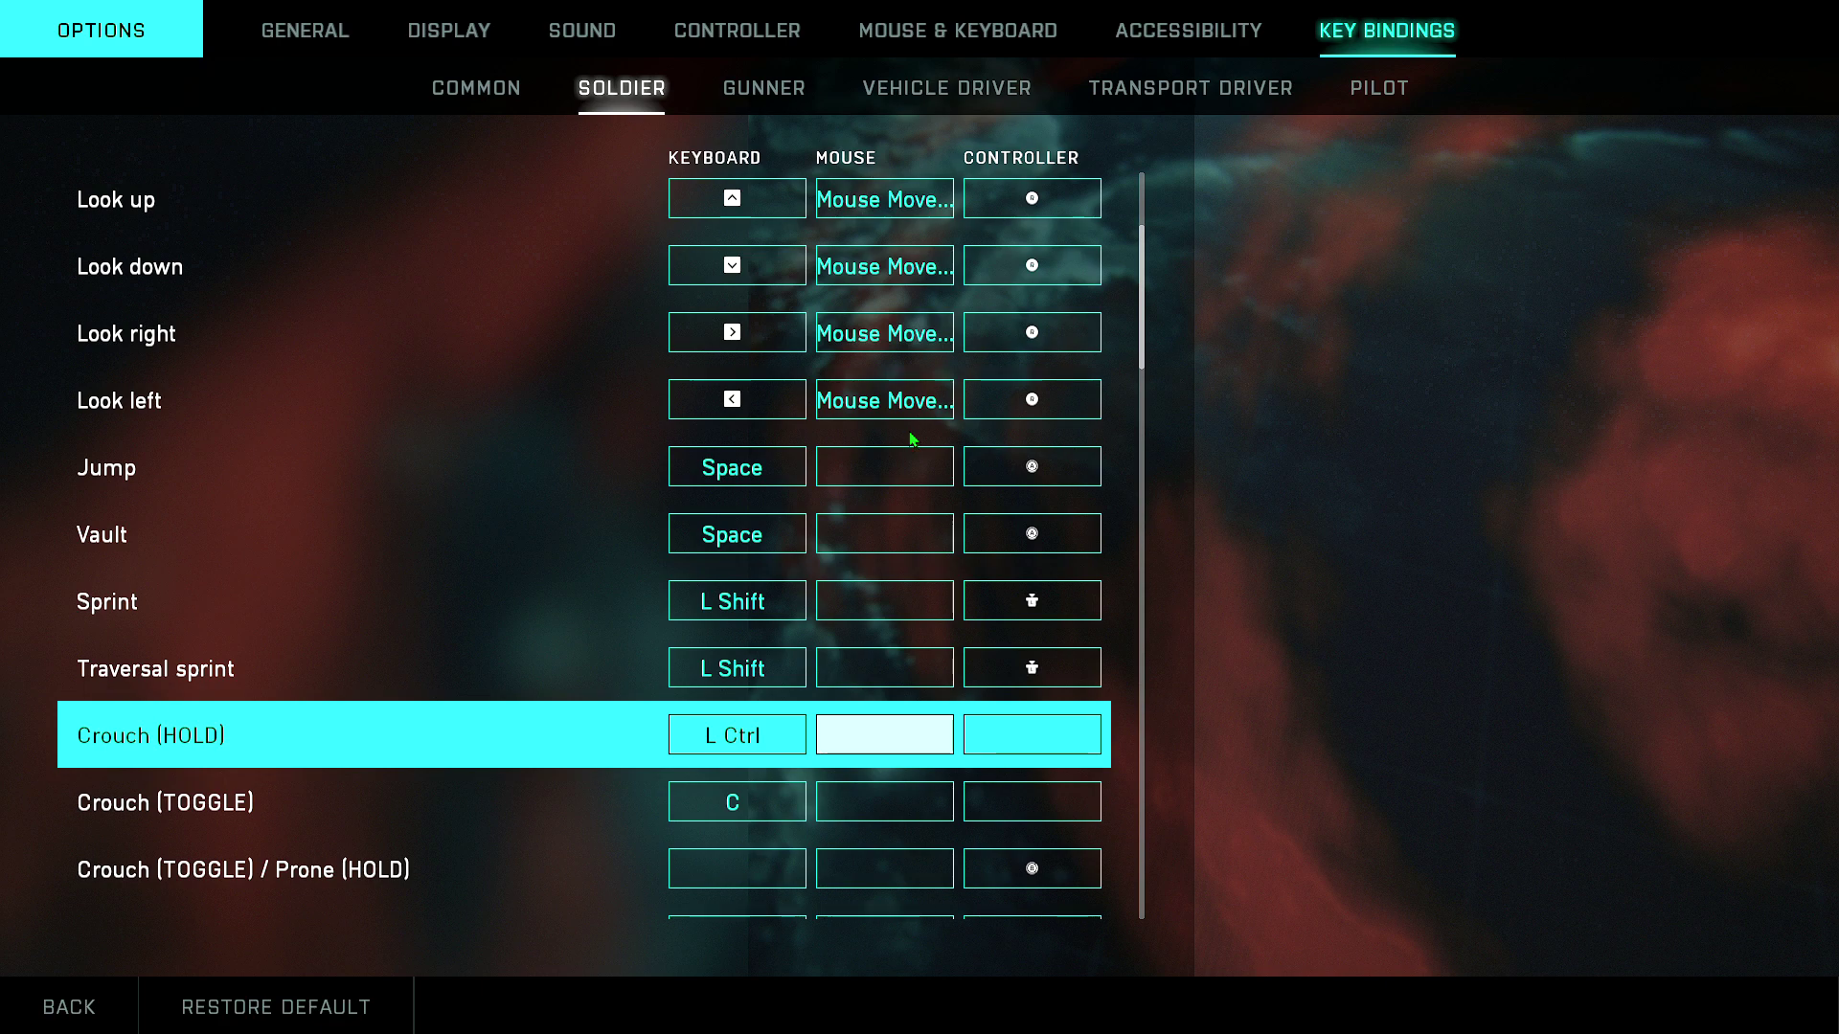
{"action": "scroll", "coordinate": [911, 440], "scroll_direction": "up", "scroll_amount": 2}
{"action": "scroll", "coordinate": [1121, 432], "scroll_direction": "up", "scroll_amount": 1}
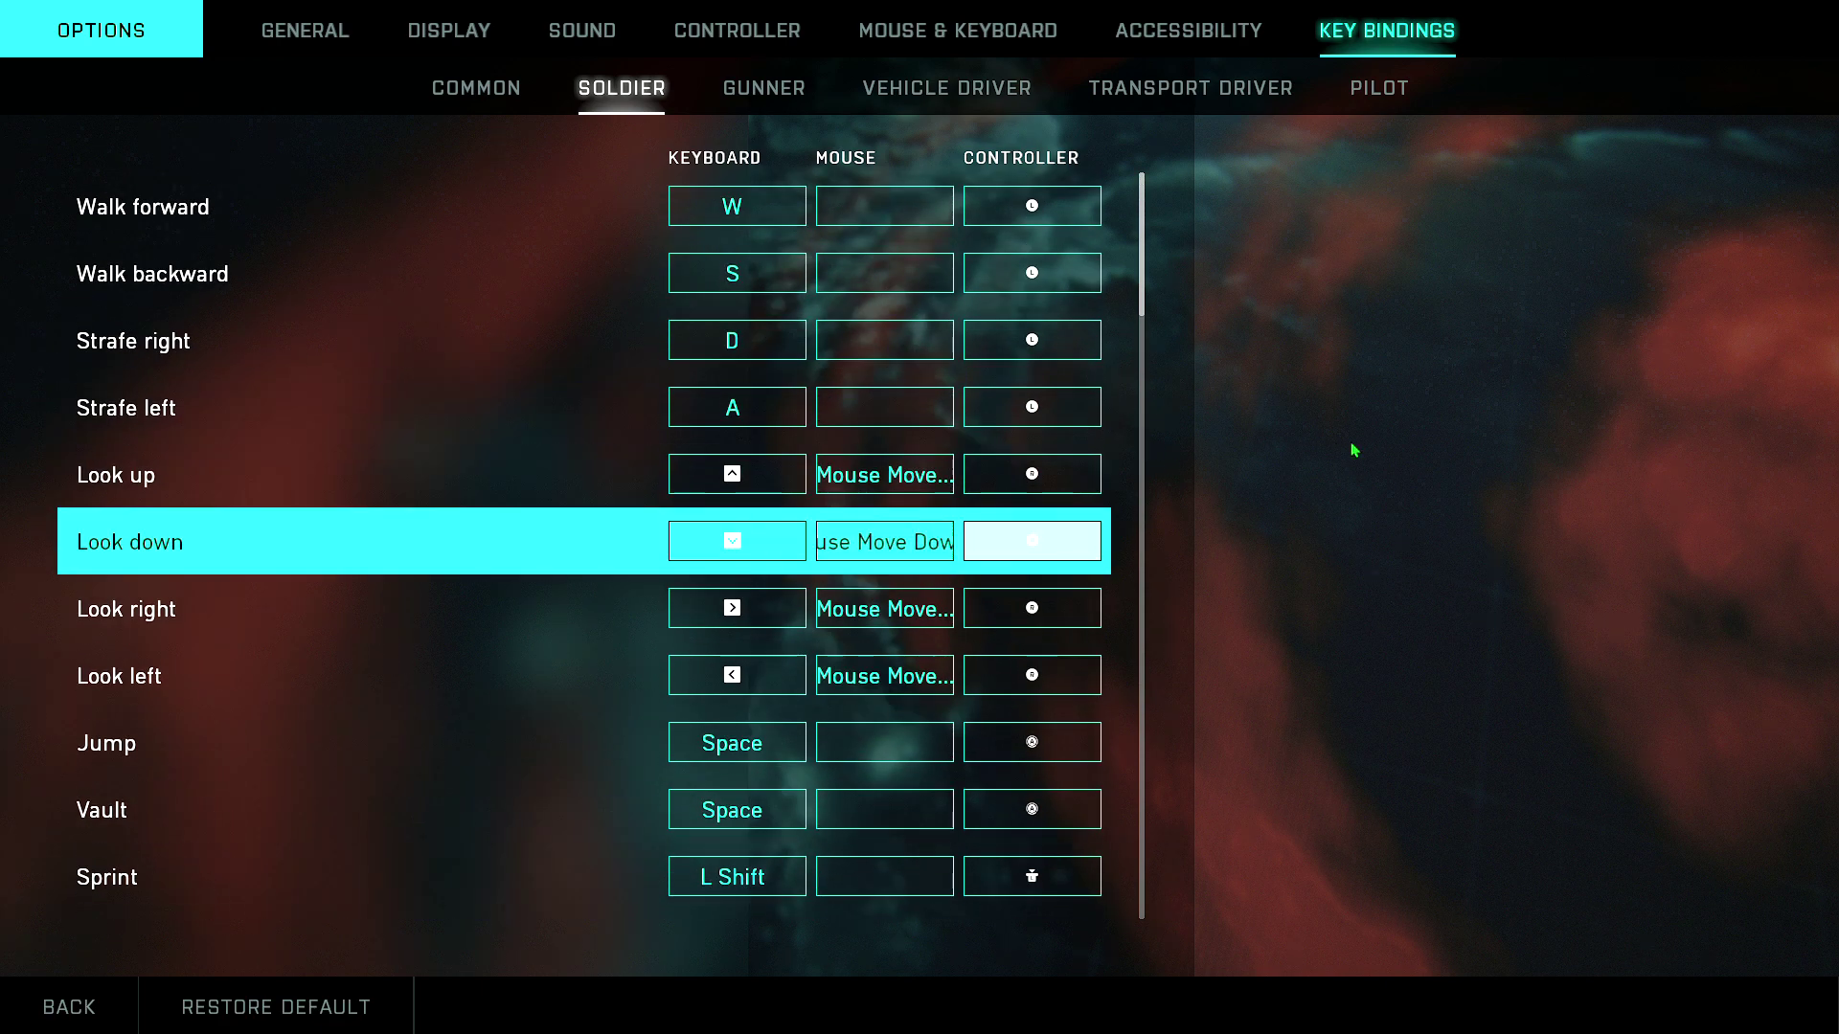